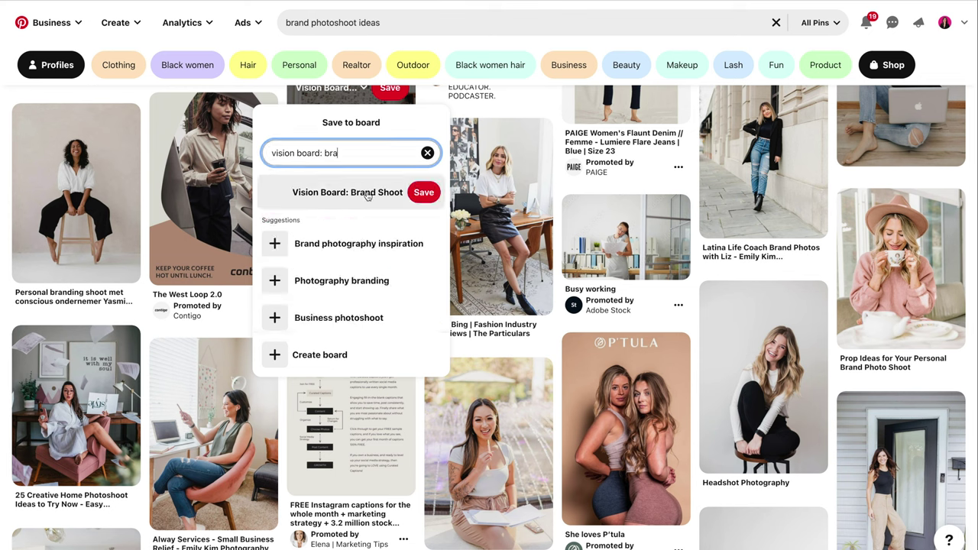
Step: Save the dark-office seated portrait pin and the Fedora Hats pin to the Vision Board: Brand Shoot board
{"action": "left_click", "coordinate": [367, 197]}
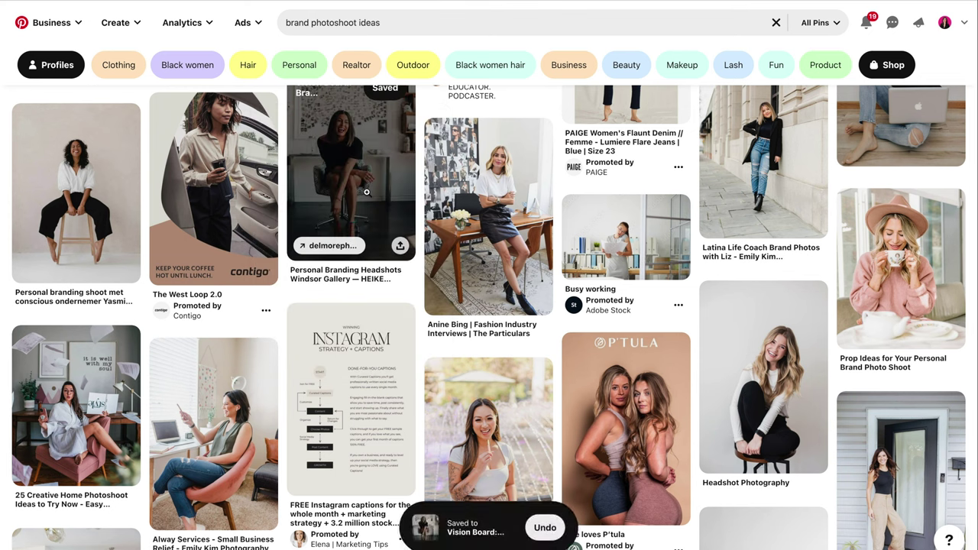
{"action": "scroll", "coordinate": [367, 192], "scroll_direction": "down", "scroll_amount": 5}
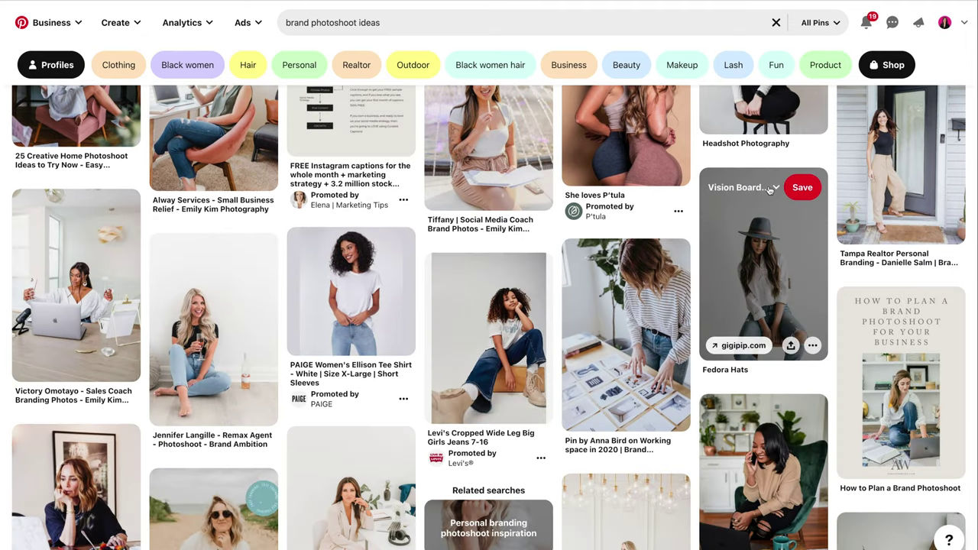
{"action": "left_click", "coordinate": [770, 190]}
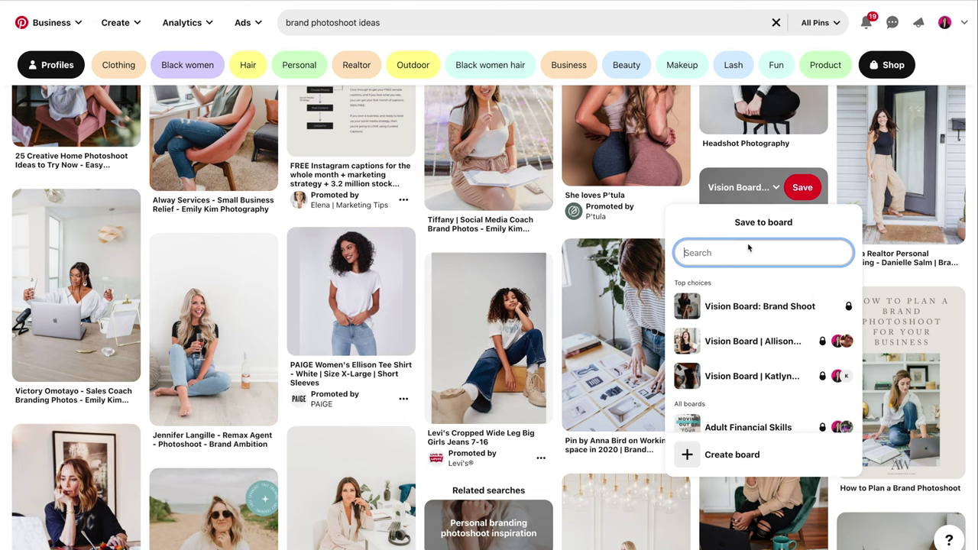
{"action": "left_click", "coordinate": [748, 306]}
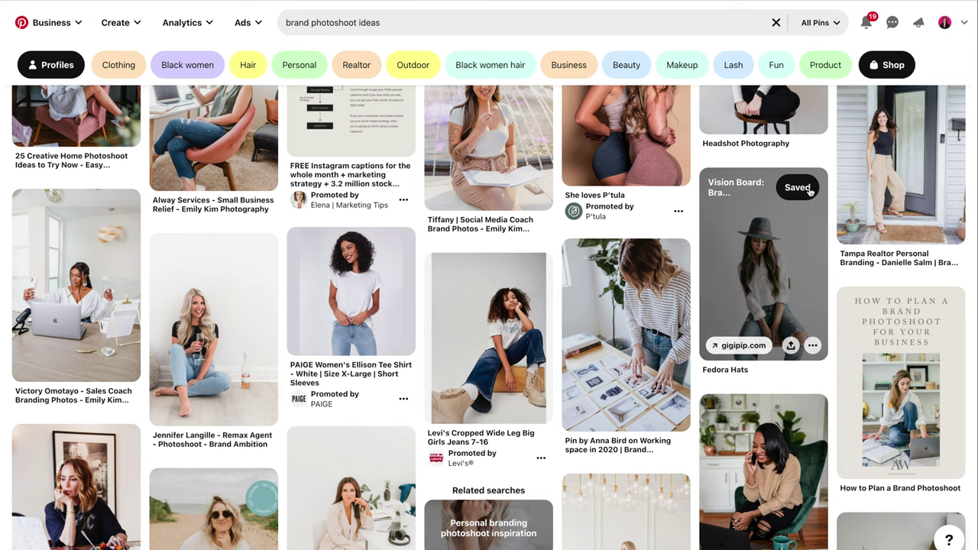
Step: Save the Headshot Photography pin of the seated woman in black to the Vision Board: Brand Shoot board
{"action": "scroll", "coordinate": [810, 190], "scroll_direction": "down", "scroll_amount": 1}
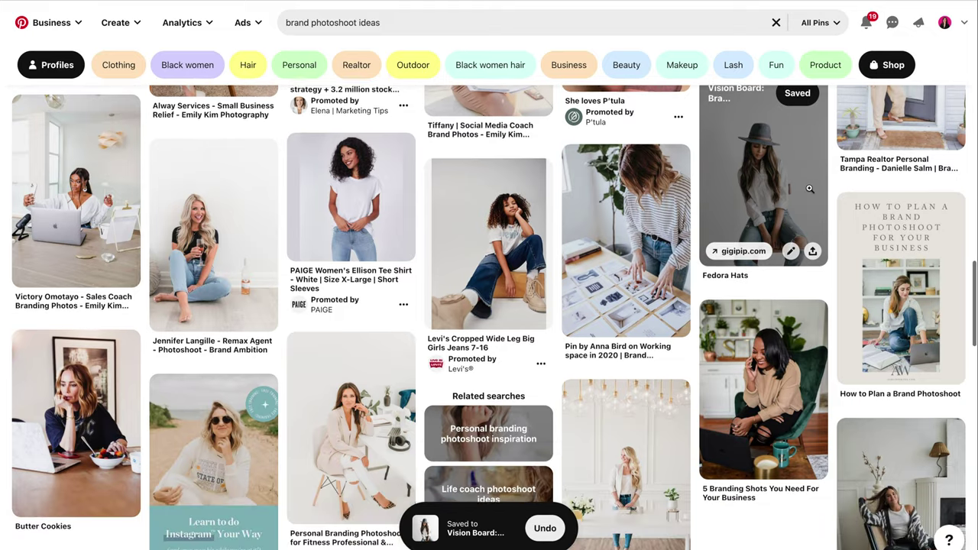
{"action": "scroll", "coordinate": [811, 190], "scroll_direction": "down", "scroll_amount": 5}
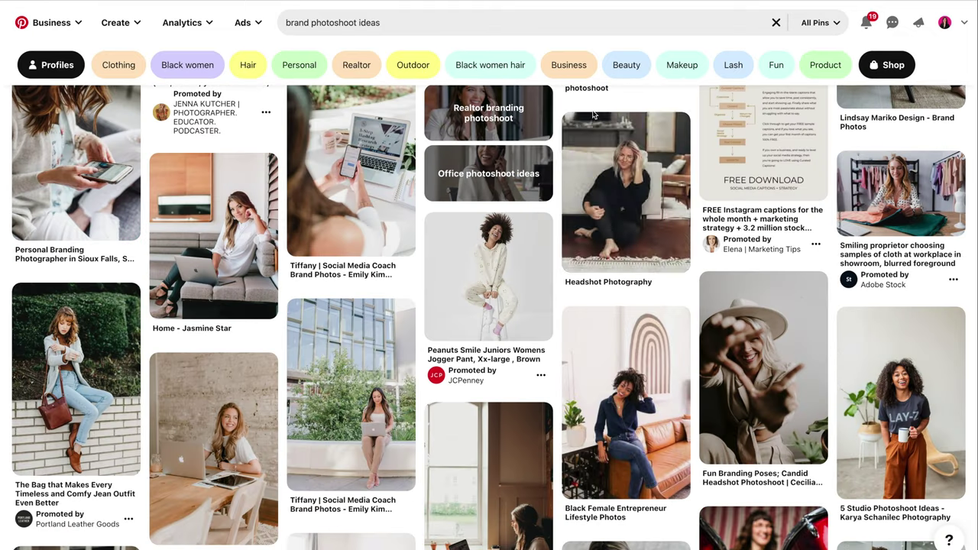
{"action": "mouse_move", "coordinate": [596, 129]}
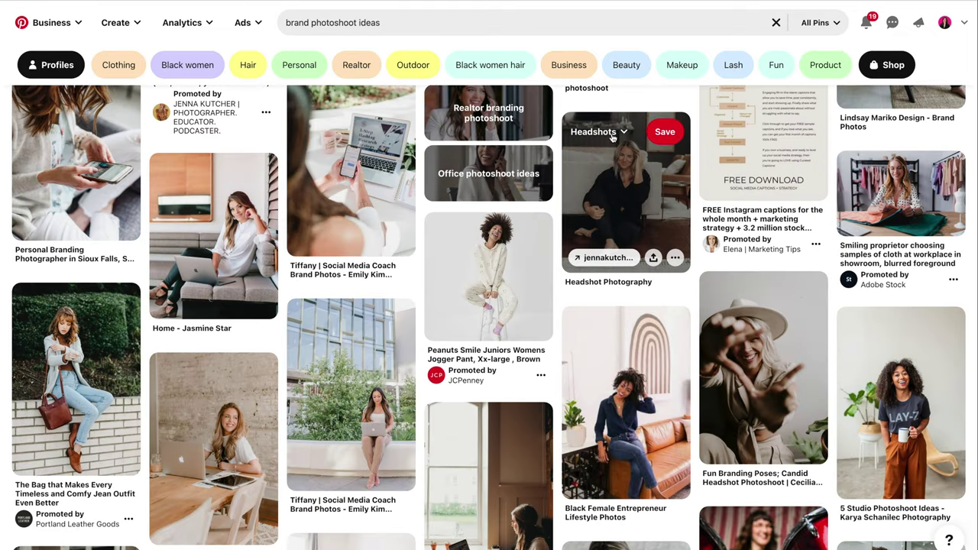
{"action": "left_click", "coordinate": [599, 131]}
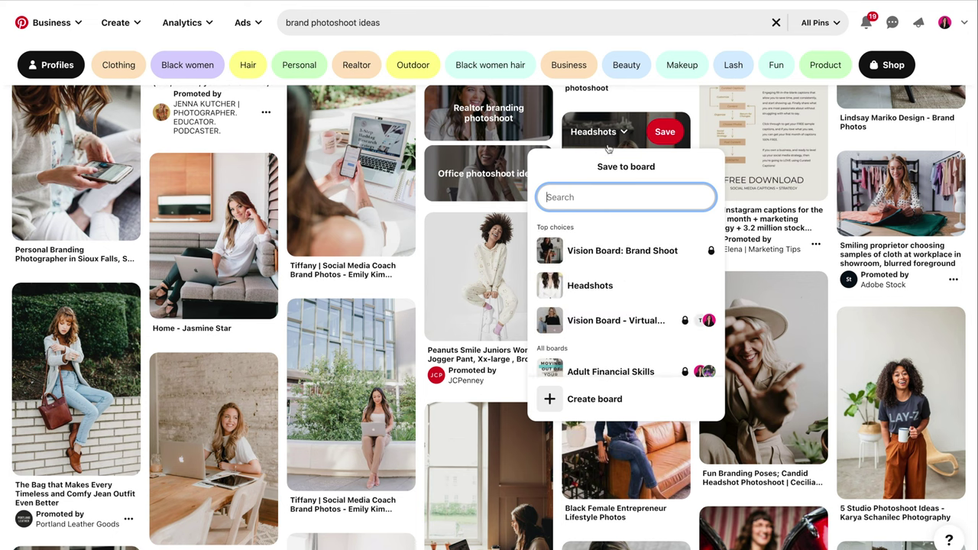
{"action": "left_click", "coordinate": [608, 252]}
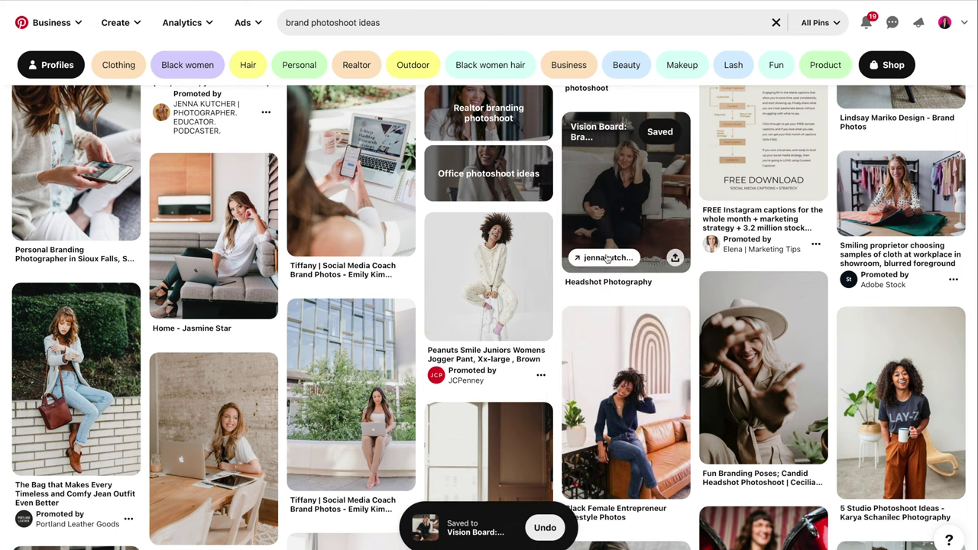
Step: Save the pin of the woman in a black jacket and white pants with a laptop to its suggested vision board
{"action": "scroll", "coordinate": [608, 258], "scroll_direction": "down", "scroll_amount": 3}
{"action": "scroll", "coordinate": [606, 255], "scroll_direction": "down", "scroll_amount": 1}
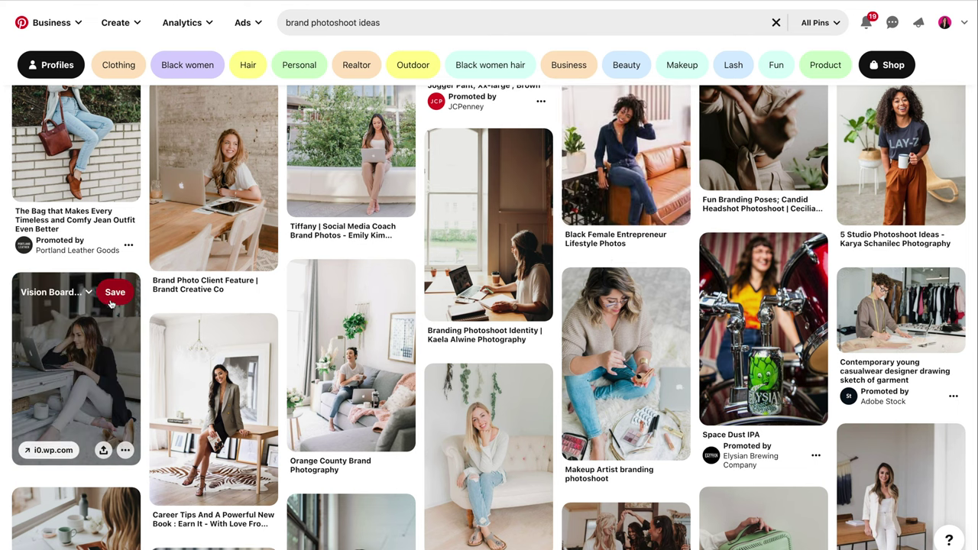
{"action": "left_click", "coordinate": [114, 297]}
Step: Save the pin of the woman drinking coffee at an outdoor laptop table to the Vision Board: Brand Shoot board
{"action": "scroll", "coordinate": [327, 386], "scroll_direction": "down", "scroll_amount": 4}
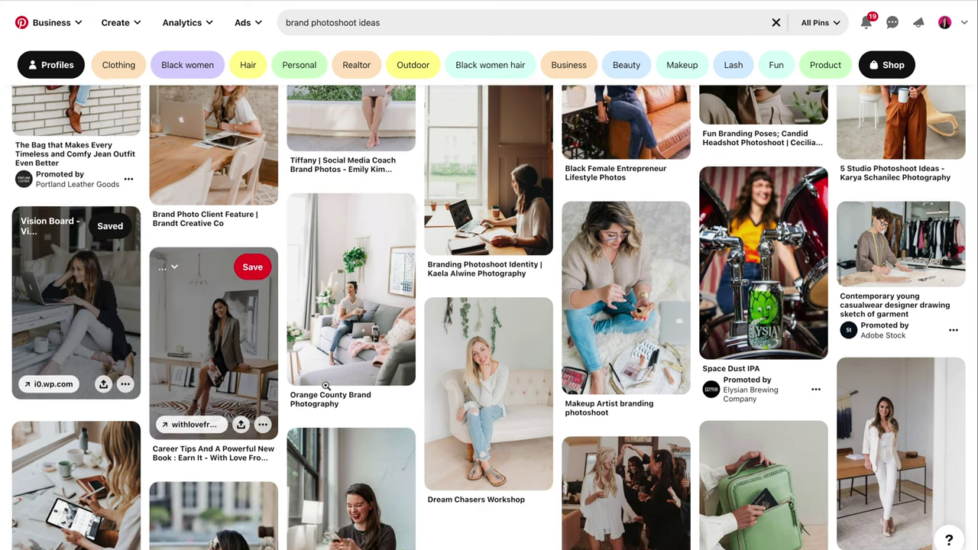
{"action": "scroll", "coordinate": [326, 386], "scroll_direction": "down", "scroll_amount": 3}
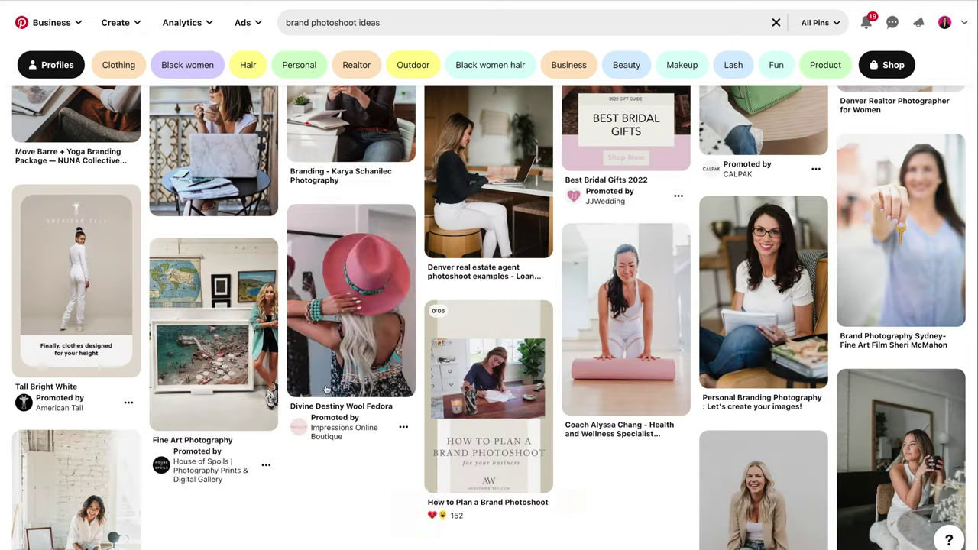
{"action": "scroll", "coordinate": [326, 386], "scroll_direction": "up", "scroll_amount": 1}
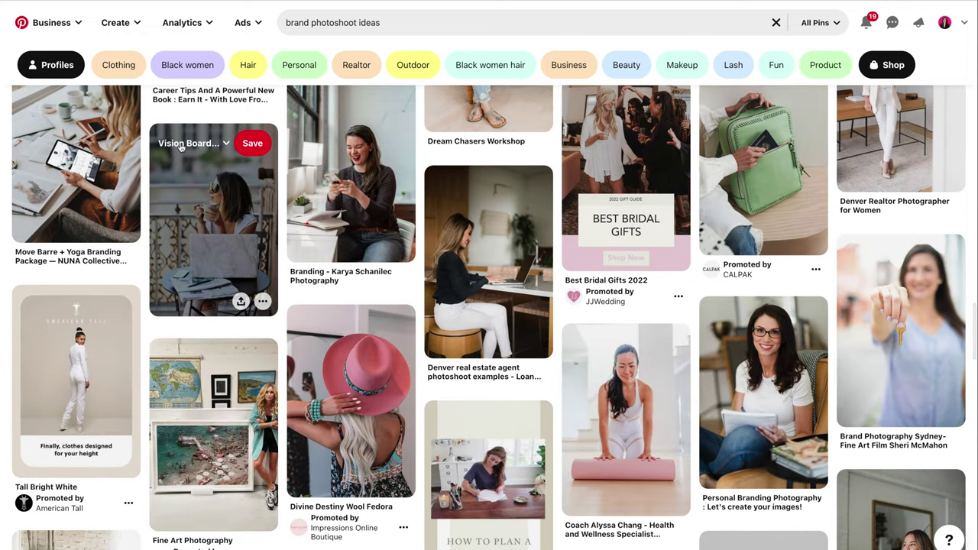
{"action": "left_click", "coordinate": [181, 147]}
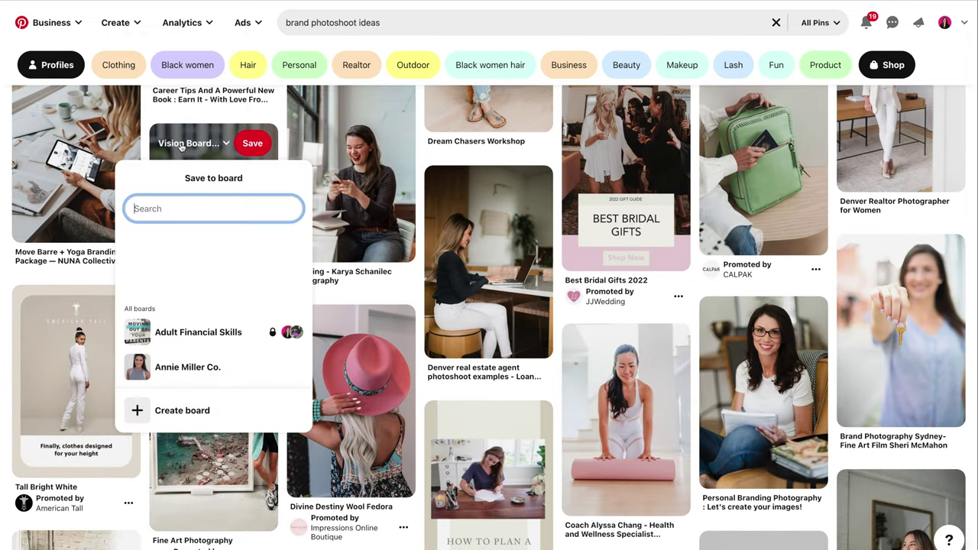
{"action": "left_click", "coordinate": [195, 208]}
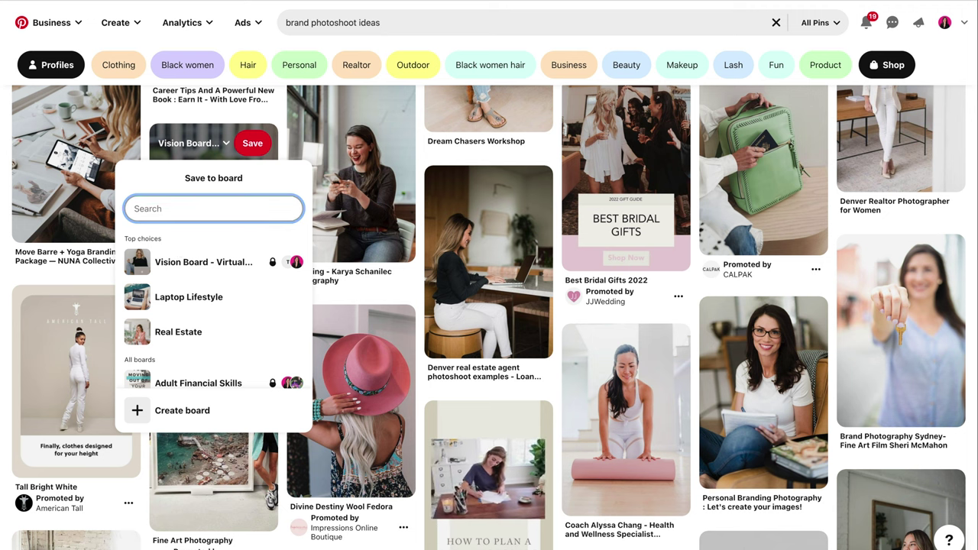
{"action": "type", "text": "vision boa"}
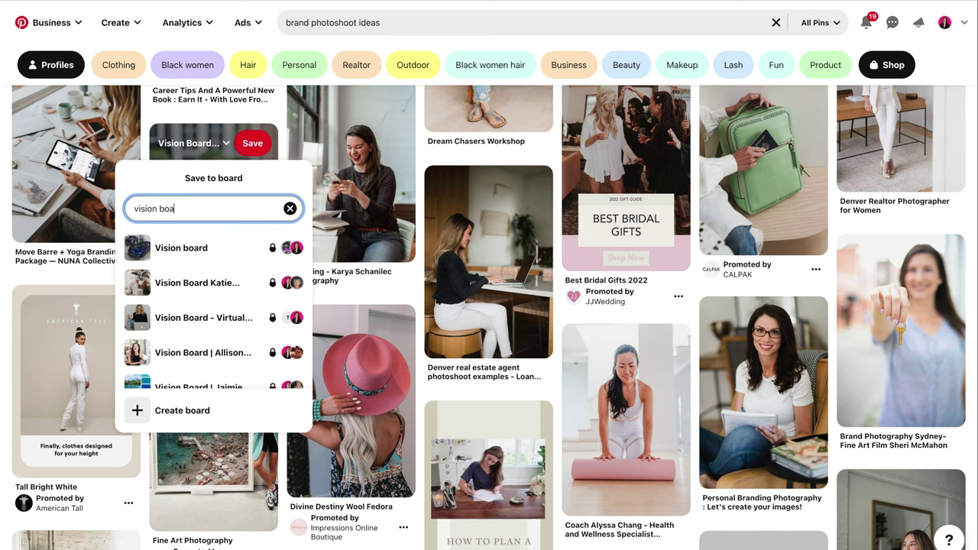
{"action": "type", "text": "rd:"}
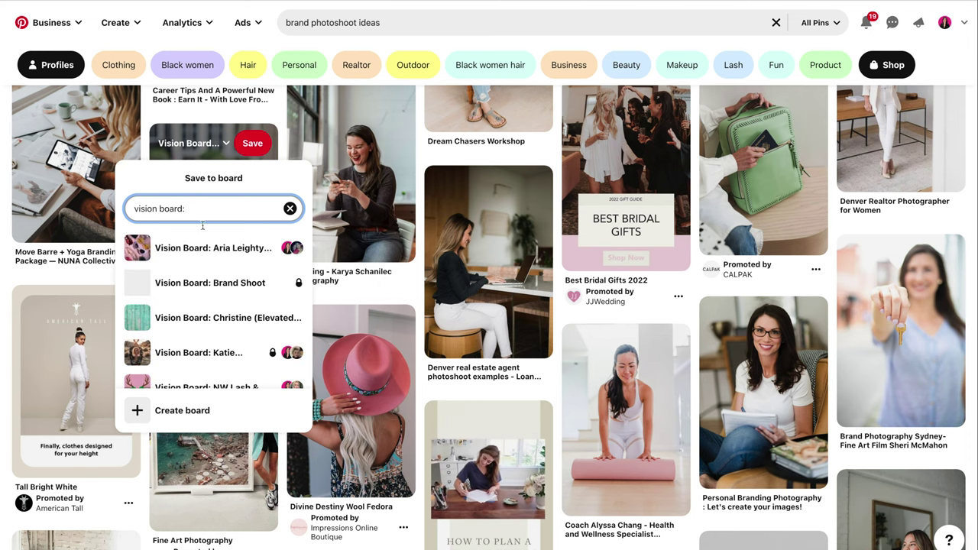
{"action": "left_click", "coordinate": [221, 288]}
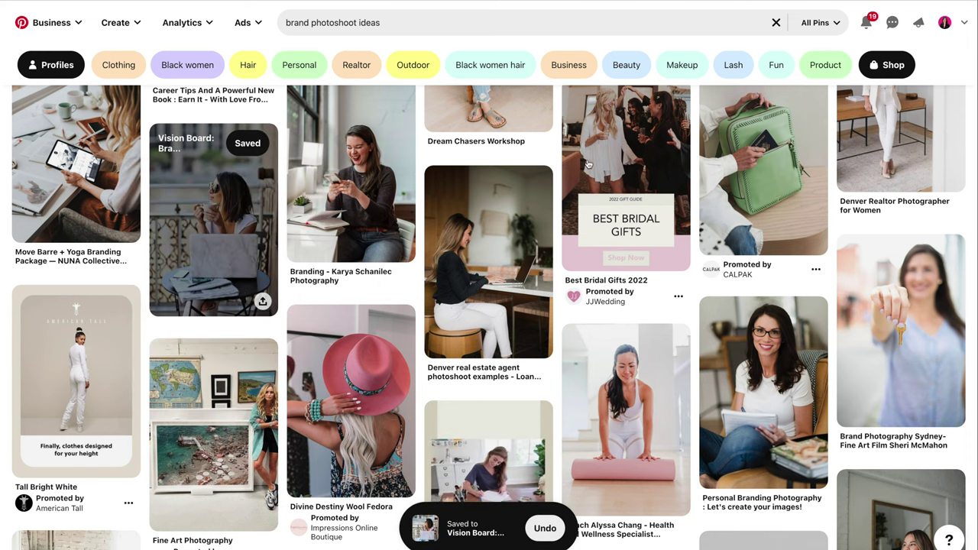
Step: Open the Vision Board: Brand Shoot board from the profile's saved boards and show more ideas for it
{"action": "scroll", "coordinate": [627, 176], "scroll_direction": "up", "scroll_amount": 1}
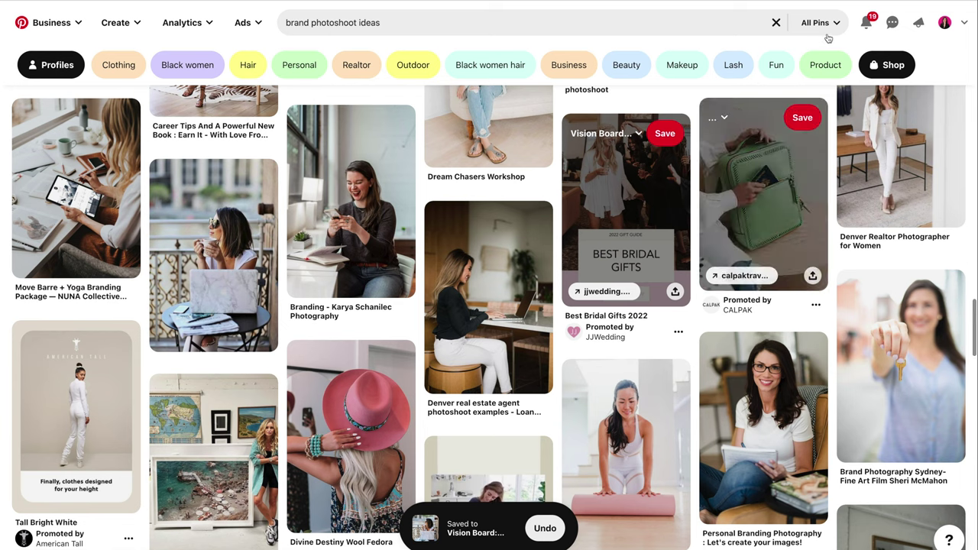
{"action": "scroll", "coordinate": [733, 132], "scroll_direction": "up", "scroll_amount": 3}
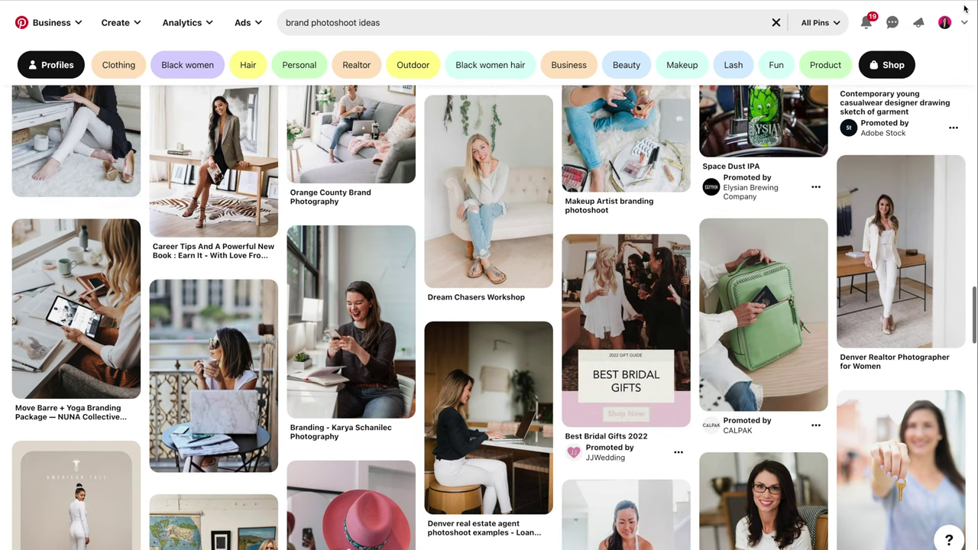
{"action": "left_click", "coordinate": [946, 22]}
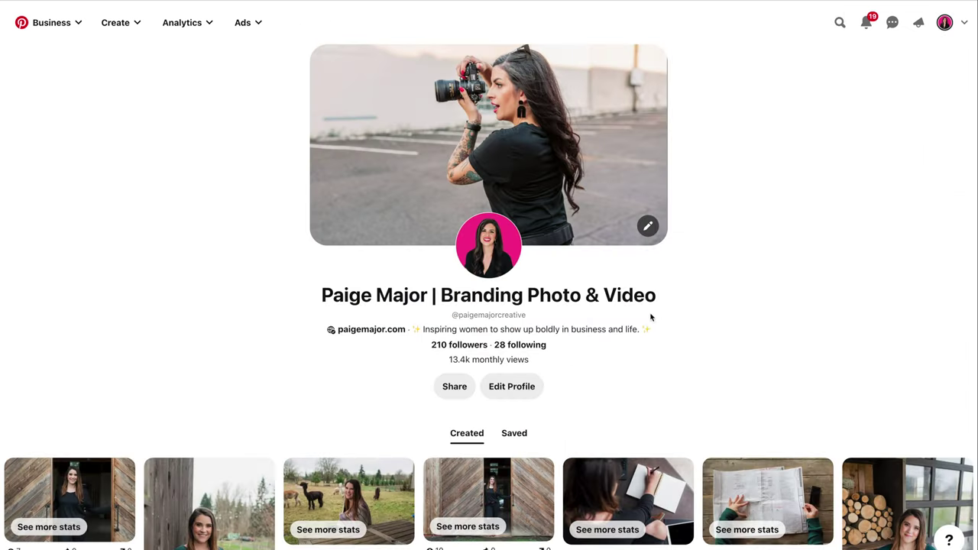
{"action": "left_click", "coordinate": [517, 433]}
{"action": "scroll", "coordinate": [517, 434], "scroll_direction": "down", "scroll_amount": 3}
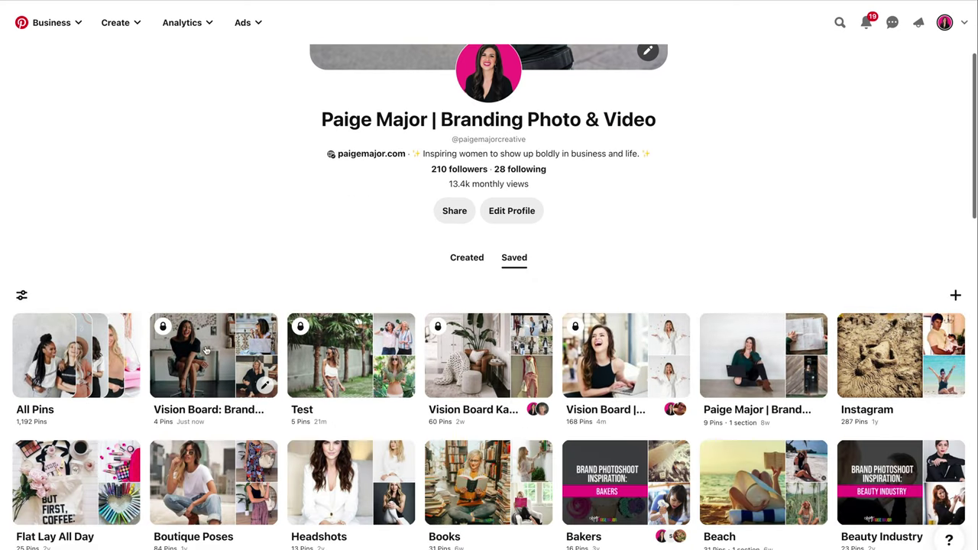
{"action": "left_click", "coordinate": [205, 349]}
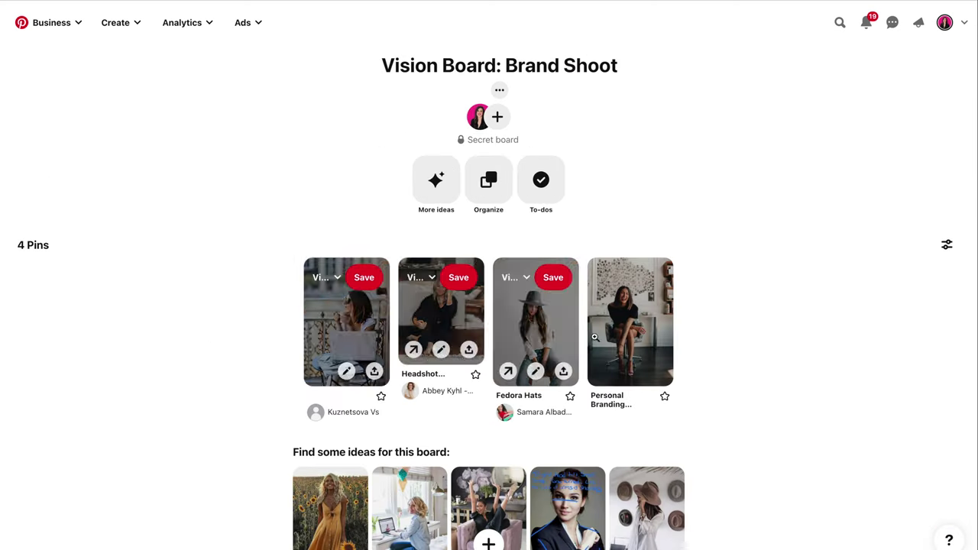
{"action": "left_click", "coordinate": [437, 178]}
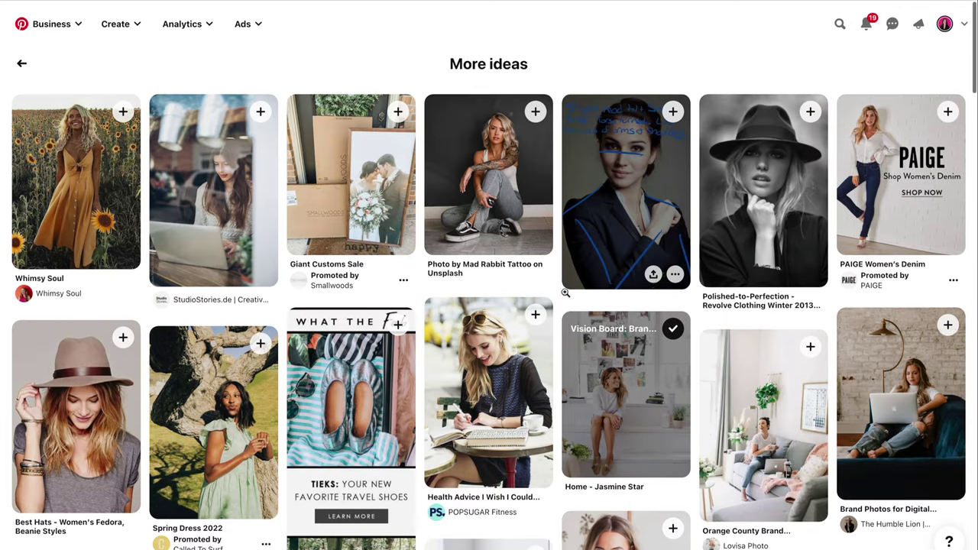
Step: Search all Pins for "summer photoshoot ideas"
{"action": "left_click", "coordinate": [838, 25]}
{"action": "left_click", "coordinate": [815, 22]}
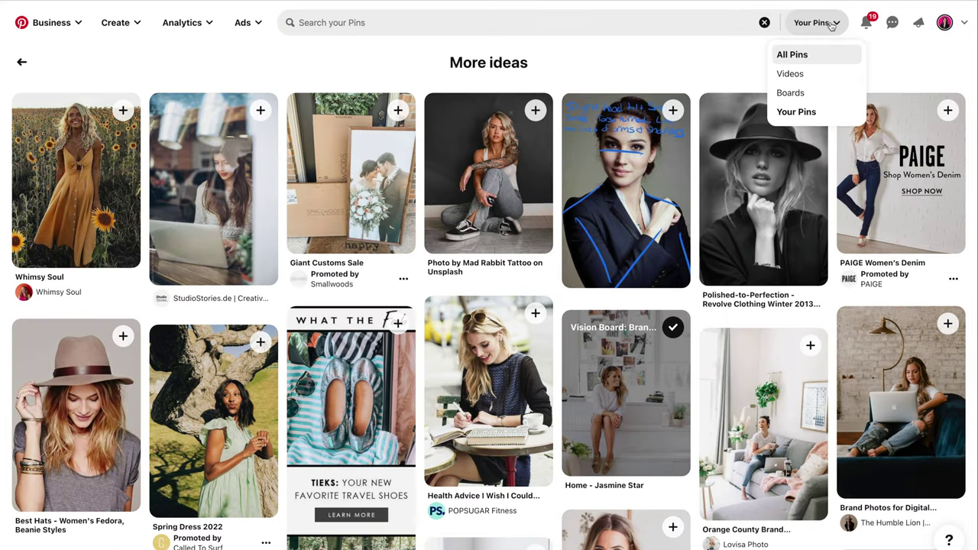
{"action": "left_click", "coordinate": [810, 54]}
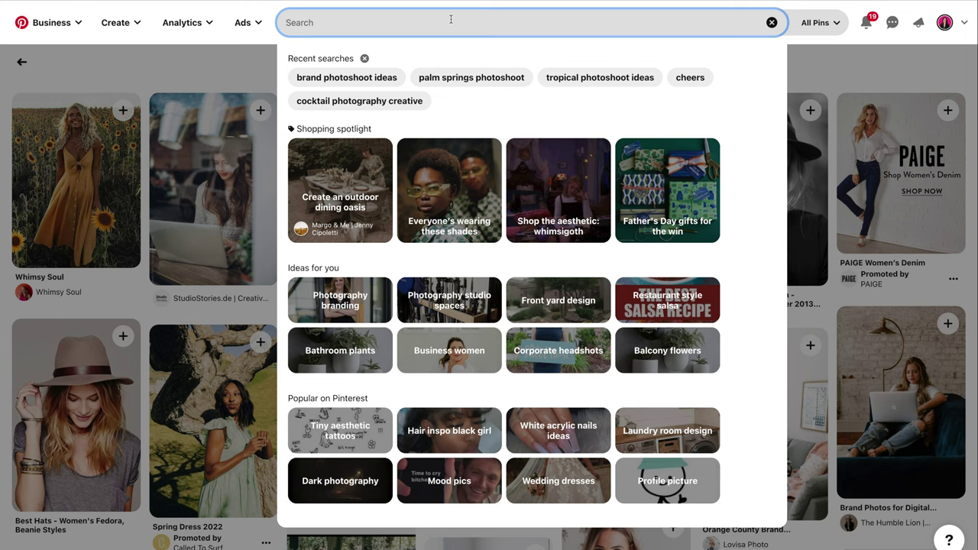
{"action": "type", "text": "summer photoshoot"}
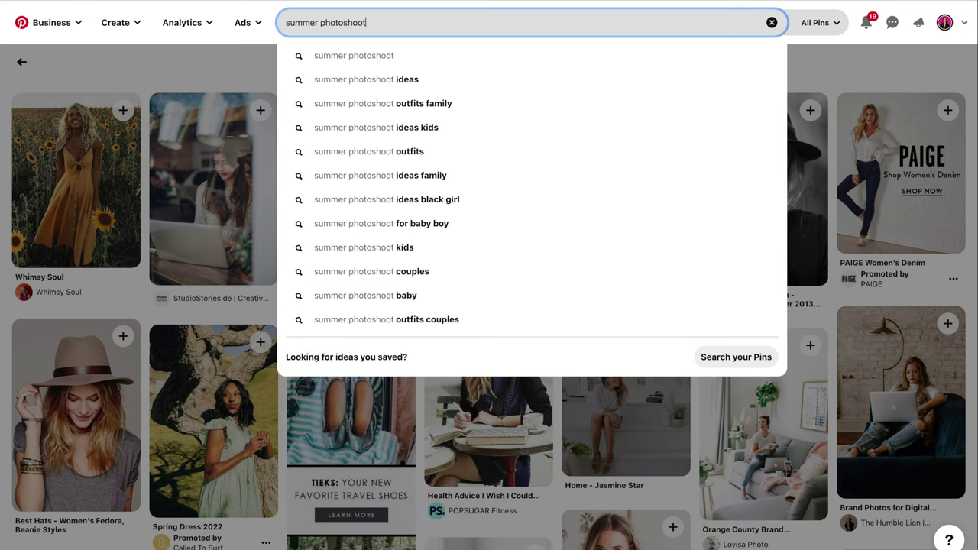
{"action": "left_click", "coordinate": [465, 79]}
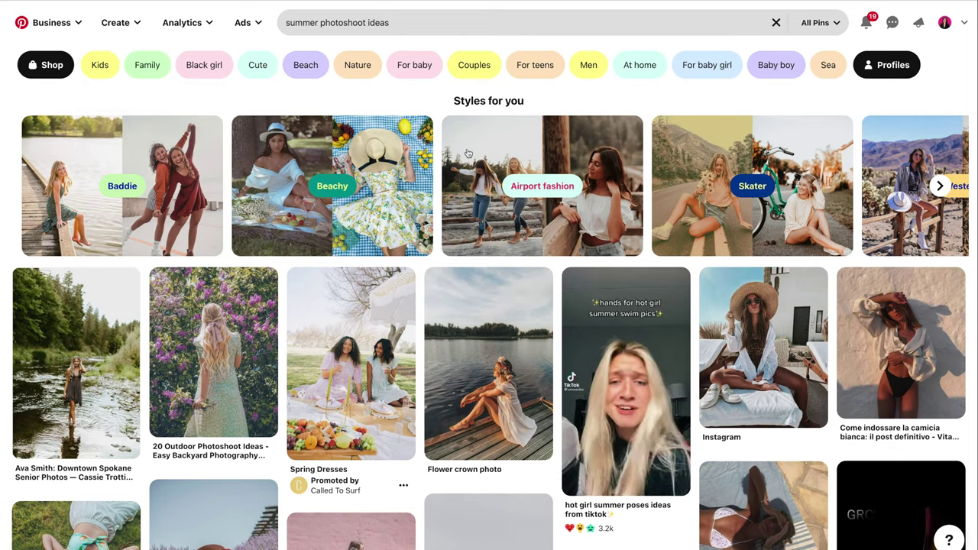
Step: Browse the summer photoshoot results for poses, outfits and settings
{"action": "scroll", "coordinate": [467, 153], "scroll_direction": "down", "scroll_amount": 3}
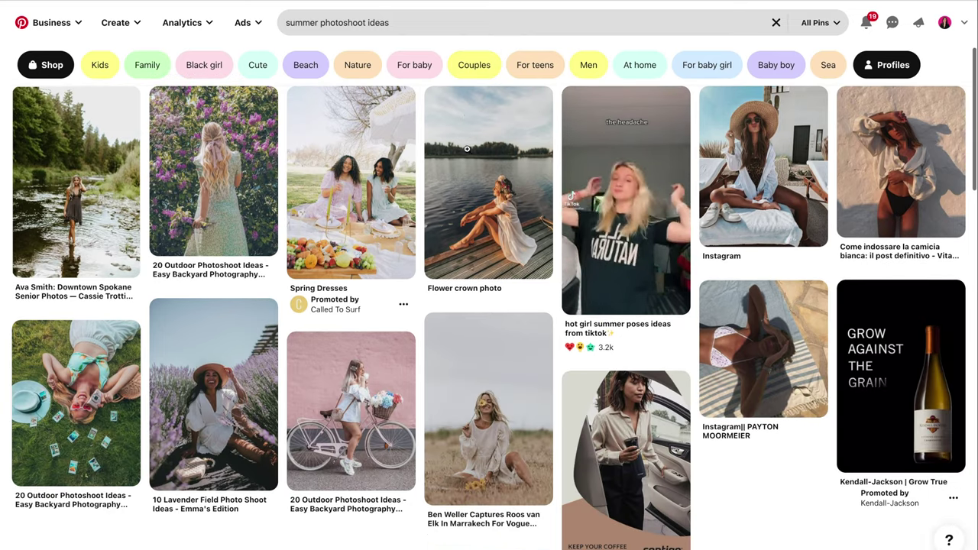
{"action": "scroll", "coordinate": [467, 149], "scroll_direction": "down", "scroll_amount": 10}
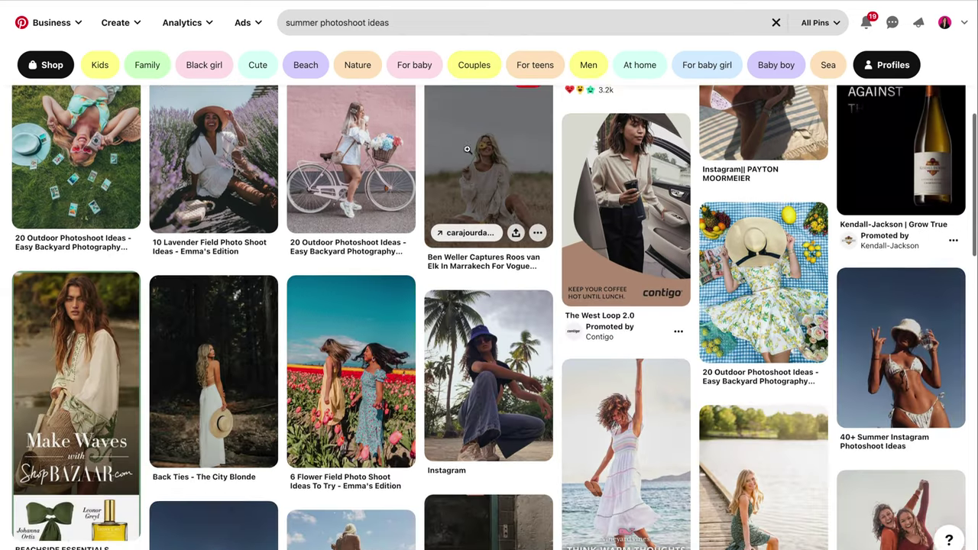
{"action": "scroll", "coordinate": [599, 163], "scroll_direction": "down", "scroll_amount": 3}
{"action": "scroll", "coordinate": [599, 166], "scroll_direction": "down", "scroll_amount": 1}
{"action": "scroll", "coordinate": [599, 166], "scroll_direction": "up", "scroll_amount": 1}
{"action": "scroll", "coordinate": [598, 166], "scroll_direction": "down", "scroll_amount": 1}
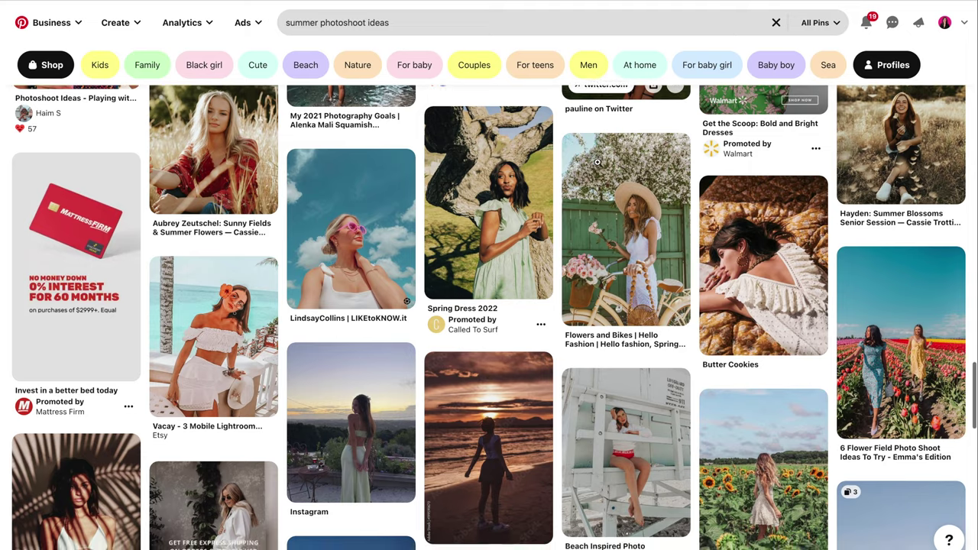
{"action": "scroll", "coordinate": [442, 28], "scroll_direction": "up", "scroll_amount": 1}
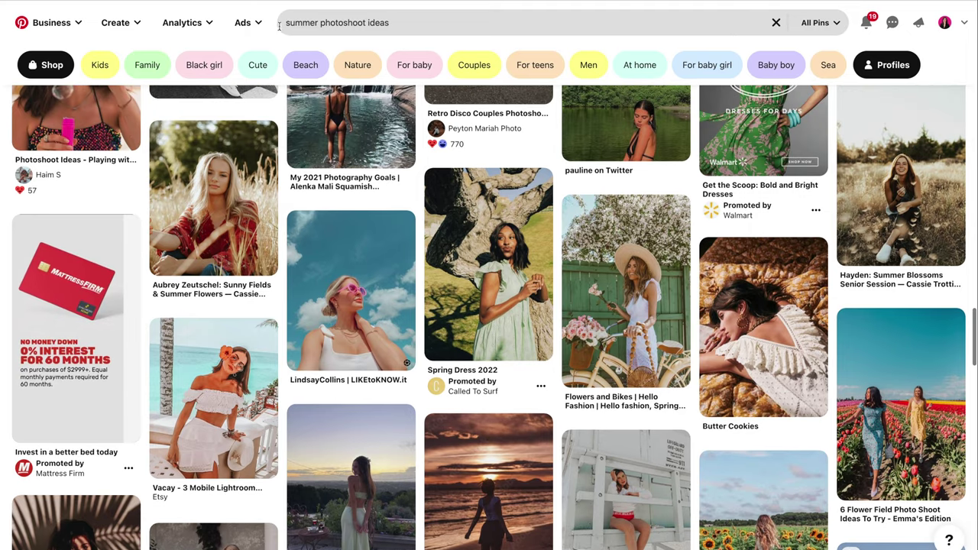
Step: Search all Pins for "palm springs photoshoot" in place of the summer photoshoot search
{"action": "left_click", "coordinate": [278, 27]}
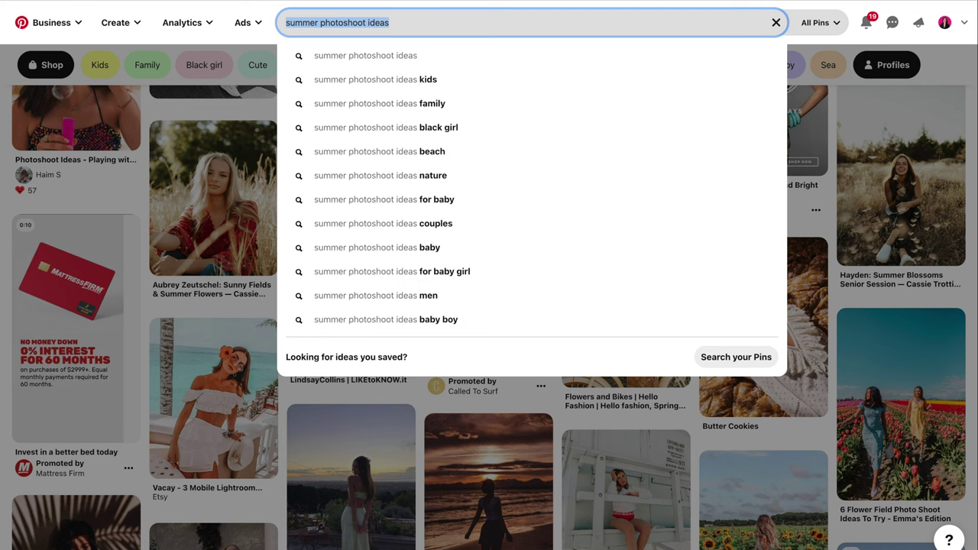
{"action": "type", "text": "pa"}
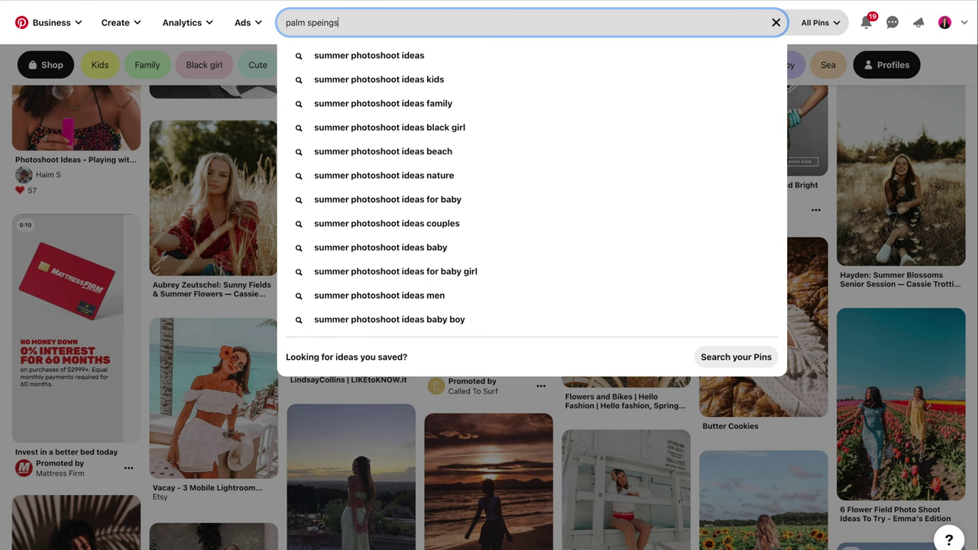
{"action": "type", "text": "lm speing"}
{"action": "key", "text": "BackSpace"}
{"action": "type", "text": "rings"}
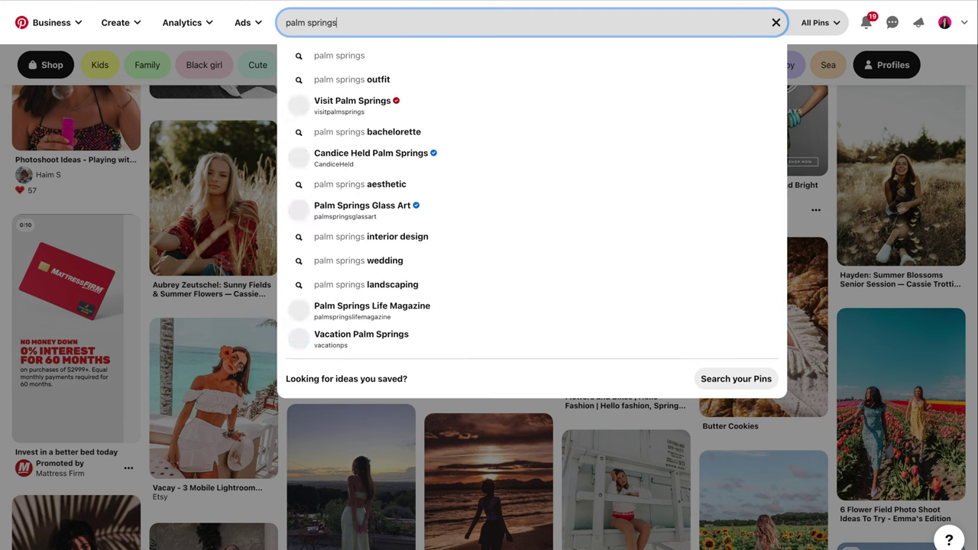
{"action": "type", "text": " photo"}
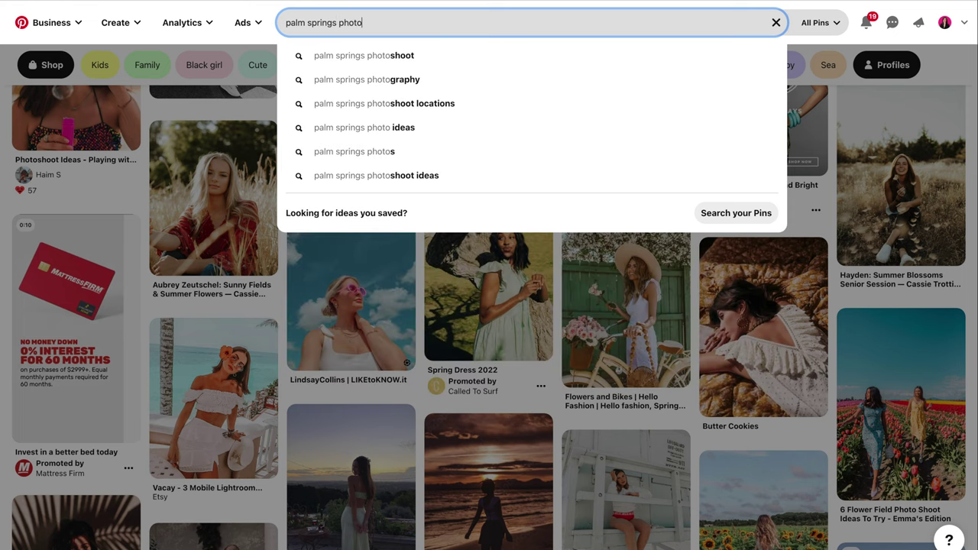
{"action": "left_click", "coordinate": [339, 58]}
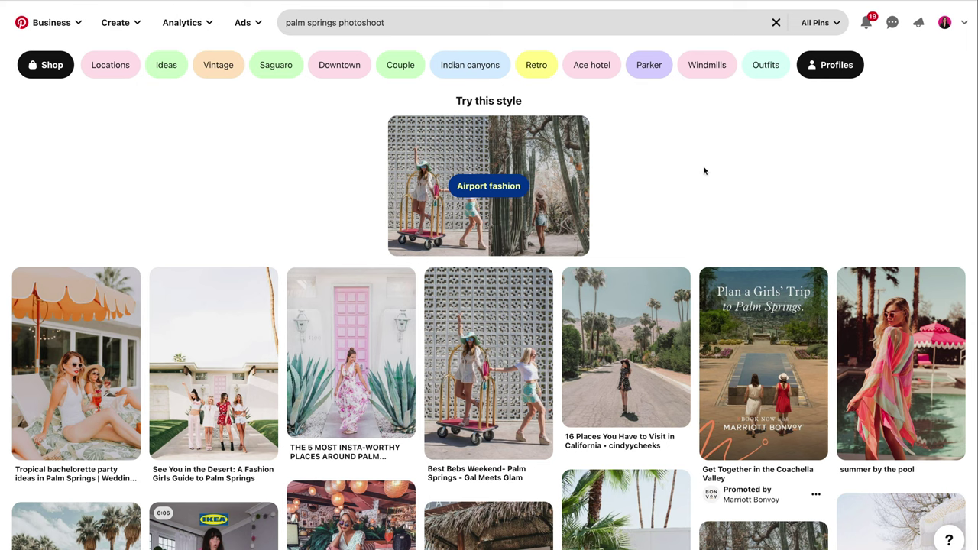
Step: Save the "summer by the pool" pin to the Vision Board: Brand Shoot board, finding the board by searching "vision board:"
{"action": "scroll", "coordinate": [704, 171], "scroll_direction": "down", "scroll_amount": 1}
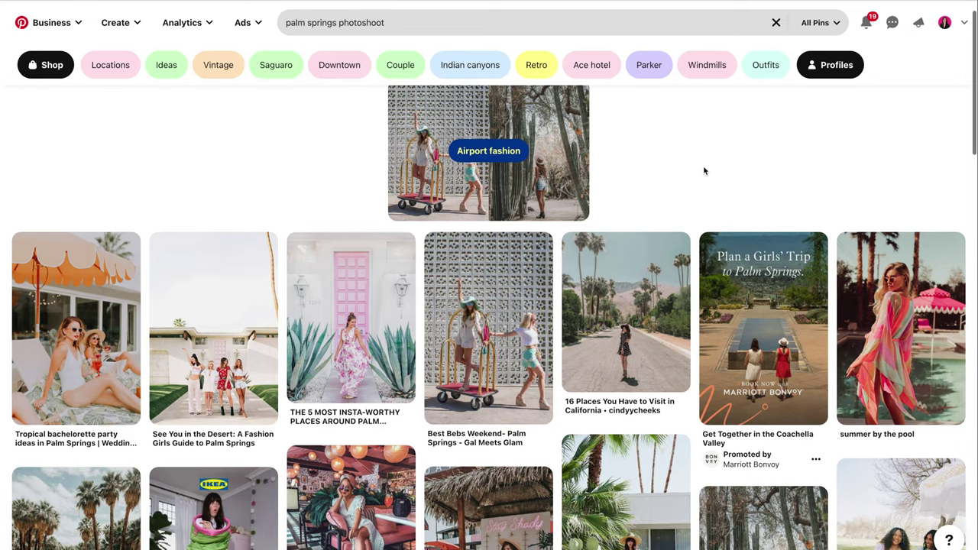
{"action": "scroll", "coordinate": [705, 171], "scroll_direction": "down", "scroll_amount": 1}
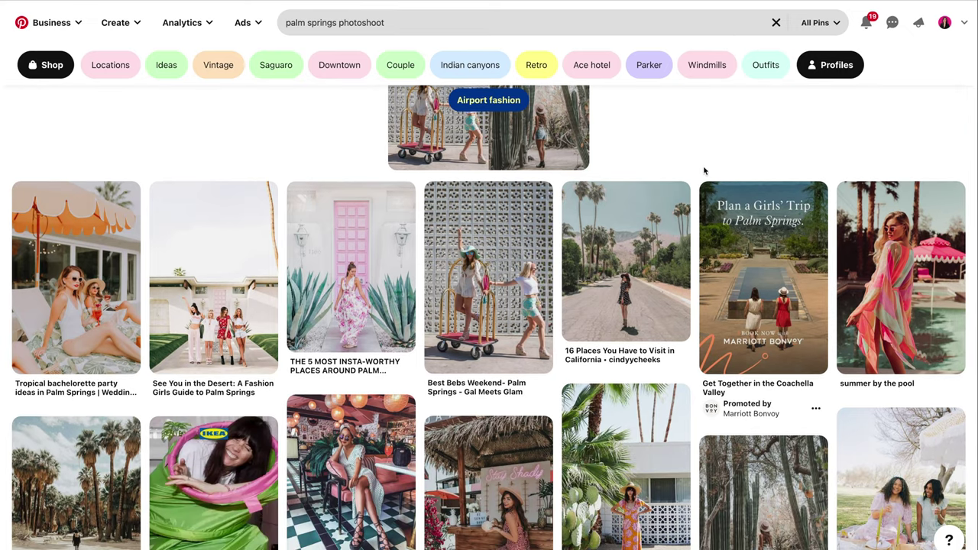
{"action": "mouse_move", "coordinate": [879, 204]}
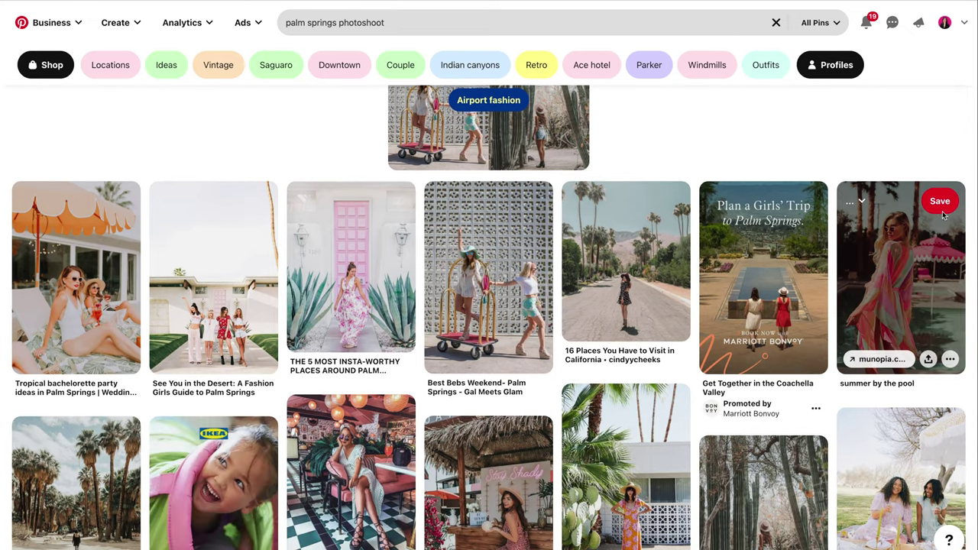
{"action": "left_click", "coordinate": [879, 203]}
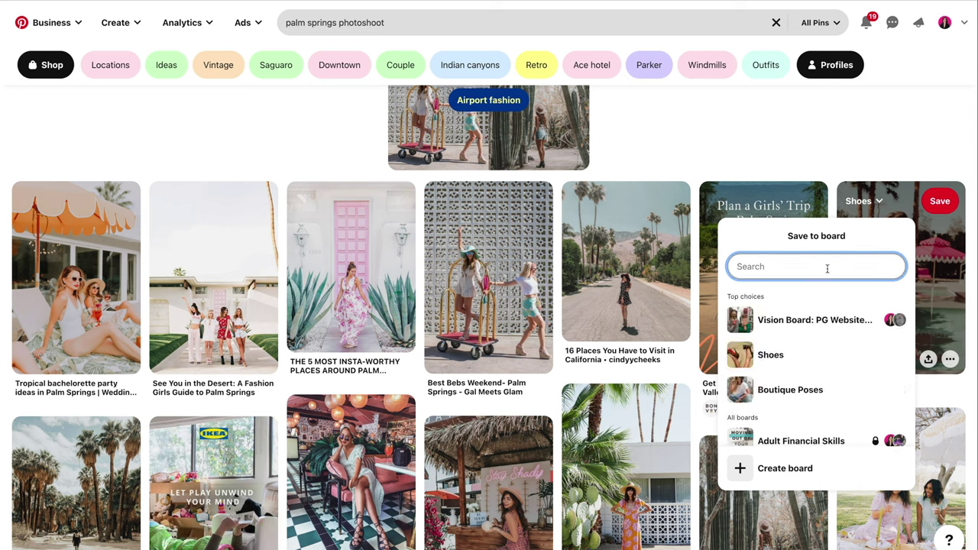
{"action": "type", "text": "vision board"}
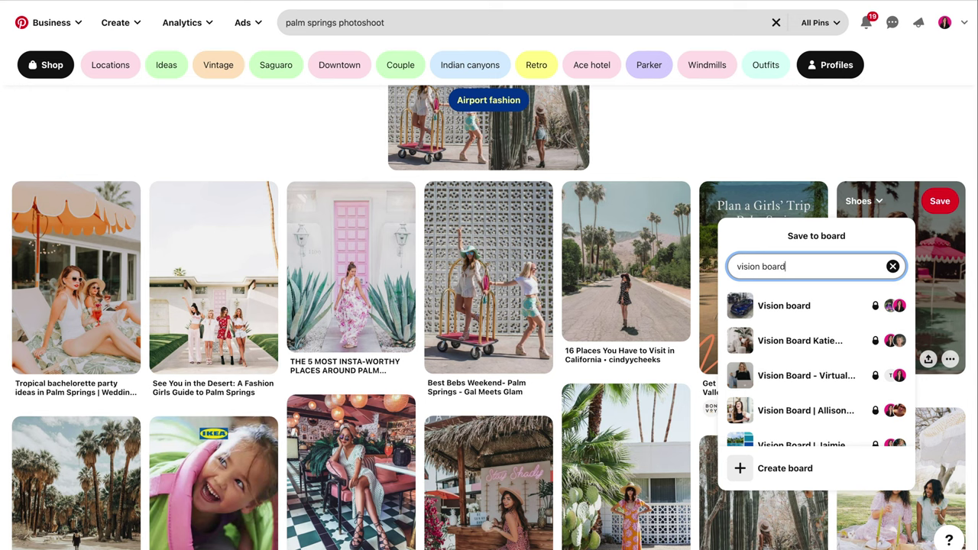
{"action": "type", "text": ":"}
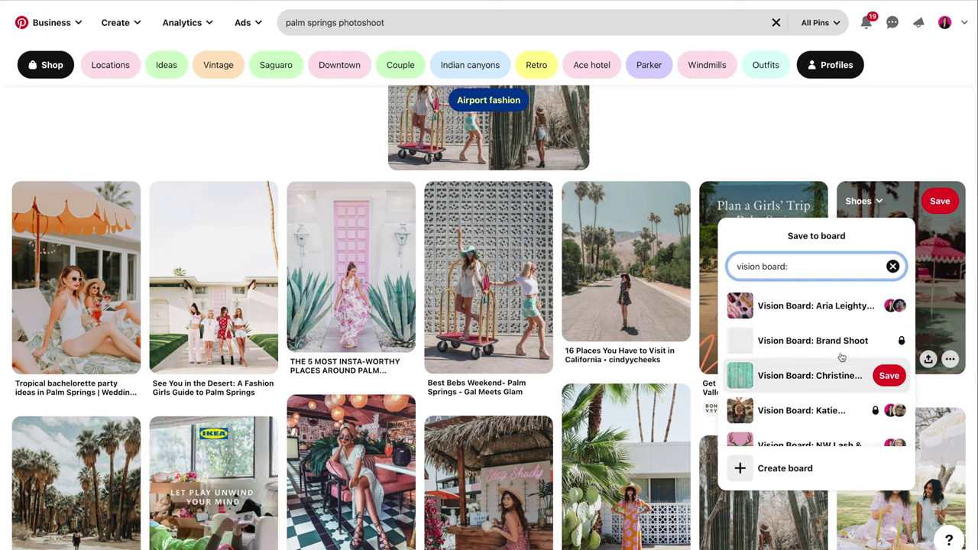
{"action": "left_click", "coordinate": [890, 340]}
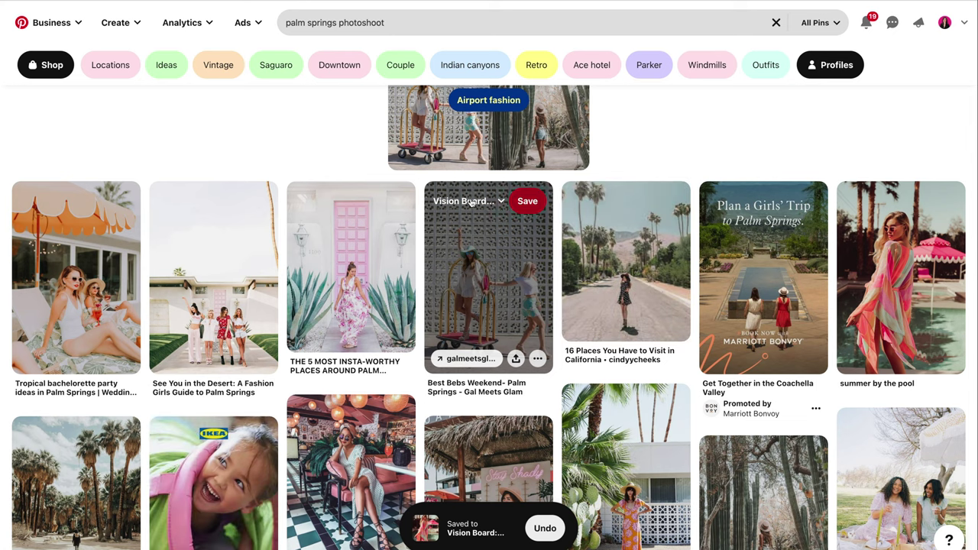
Step: Save the "Best Bebs Weekend- Palm Springs" luggage cart pin to the Vision Board: Brand Shoot board
{"action": "left_click", "coordinate": [477, 201]}
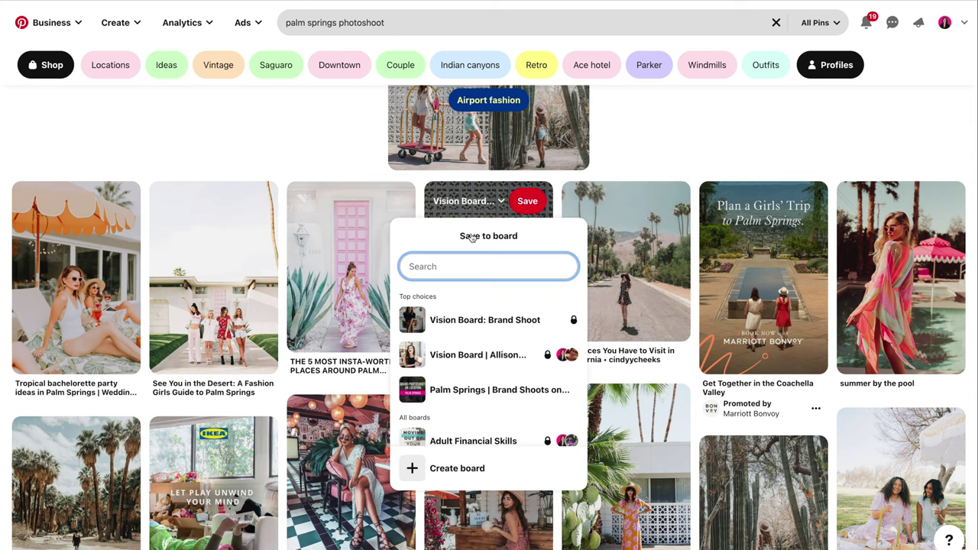
{"action": "left_click", "coordinate": [471, 318]}
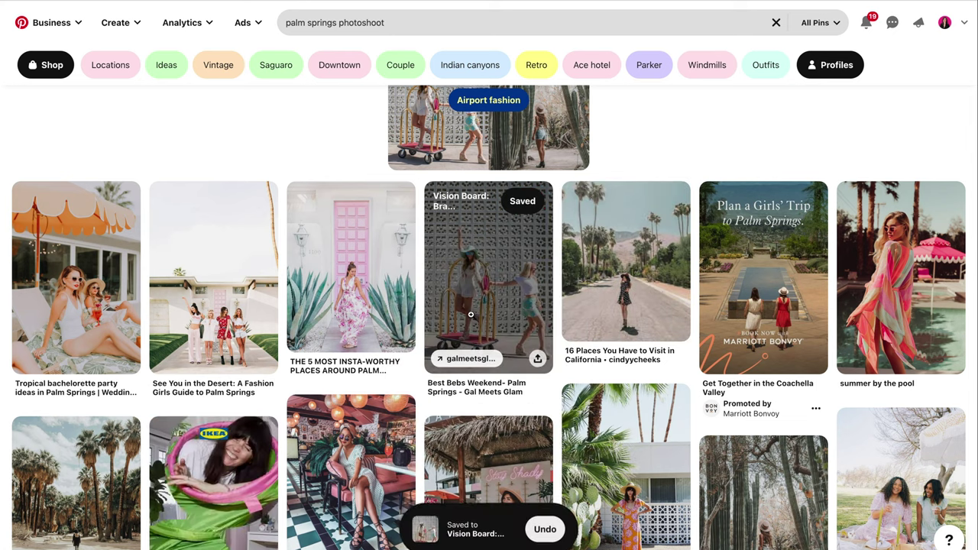
Step: Browse more of the Palm Springs photoshoot results and look through the profile's saved inspiration boards
{"action": "scroll", "coordinate": [471, 314], "scroll_direction": "down", "scroll_amount": 5}
{"action": "scroll", "coordinate": [183, 264], "scroll_direction": "down", "scroll_amount": 4}
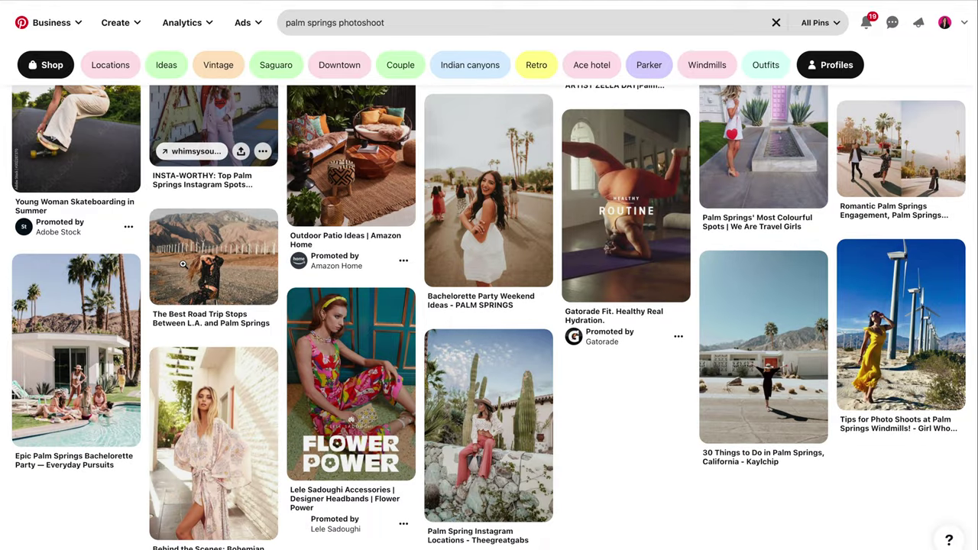
{"action": "scroll", "coordinate": [183, 264], "scroll_direction": "up", "scroll_amount": 4}
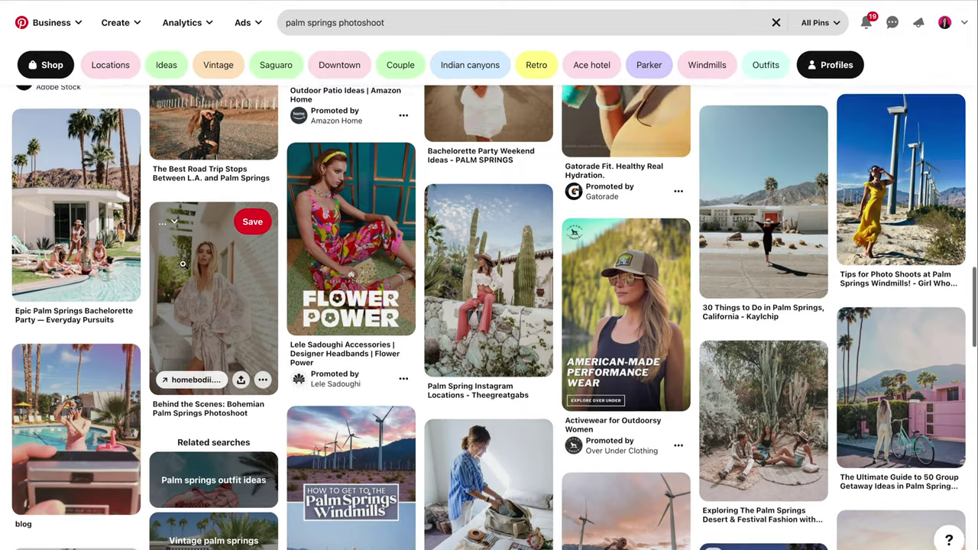
{"action": "scroll", "coordinate": [183, 264], "scroll_direction": "down", "scroll_amount": 3}
{"action": "scroll", "coordinate": [183, 263], "scroll_direction": "down", "scroll_amount": 1}
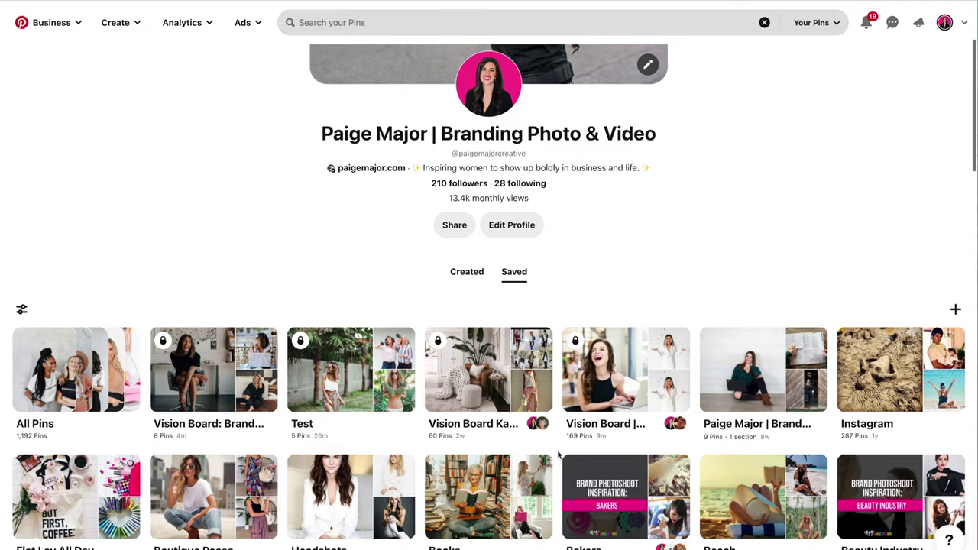
{"action": "scroll", "coordinate": [558, 456], "scroll_direction": "down", "scroll_amount": 3}
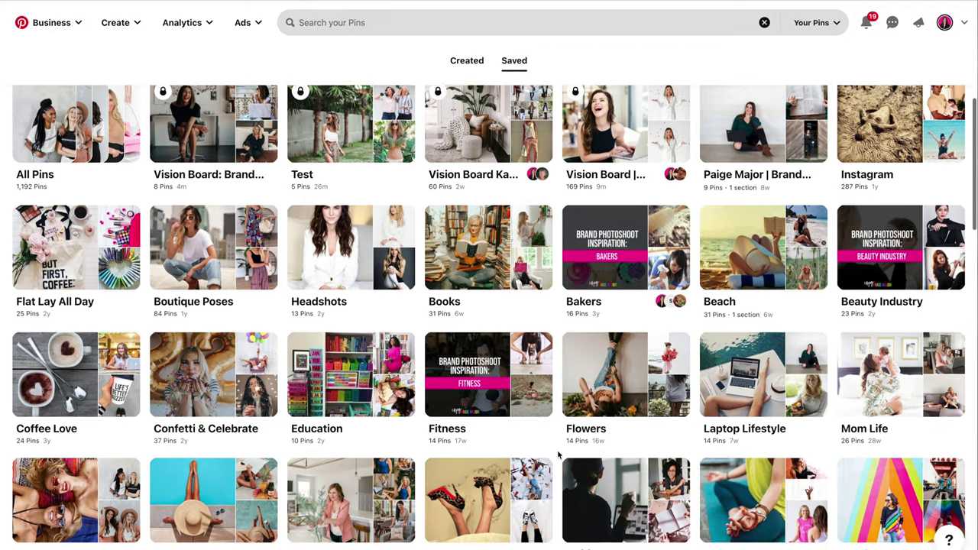
{"action": "scroll", "coordinate": [558, 456], "scroll_direction": "down", "scroll_amount": 1}
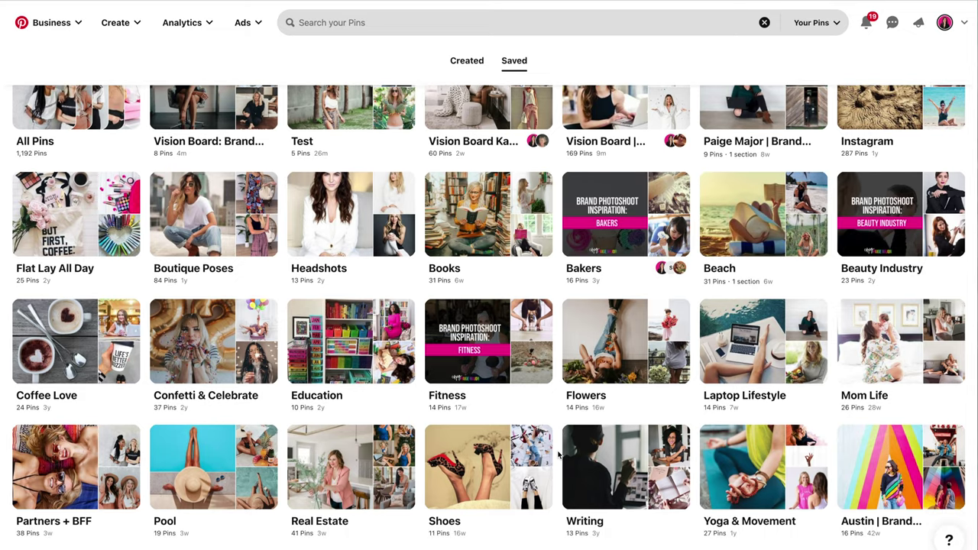